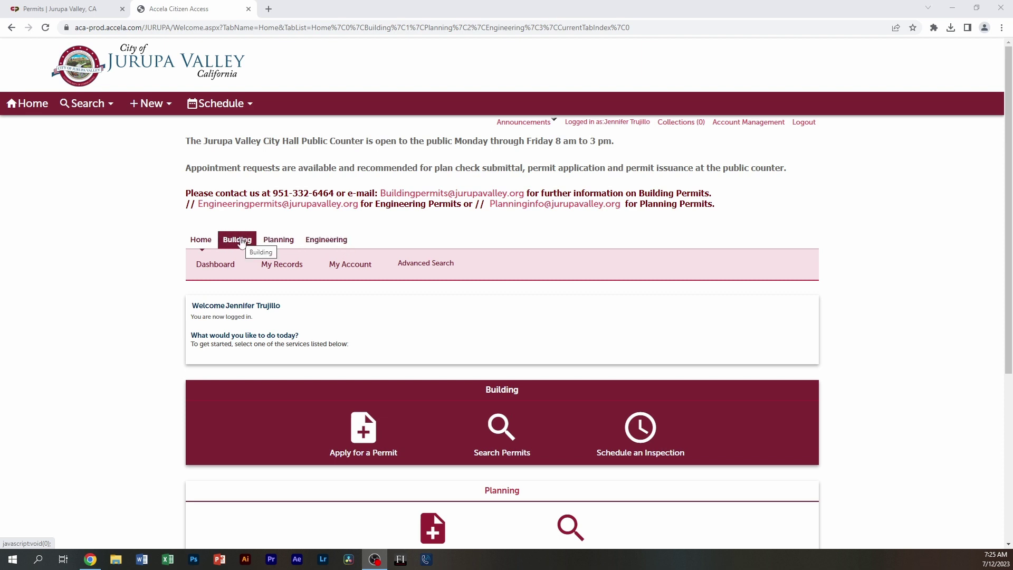
Step: List my Planning records to show the MA23028 master application
left_click(283, 266)
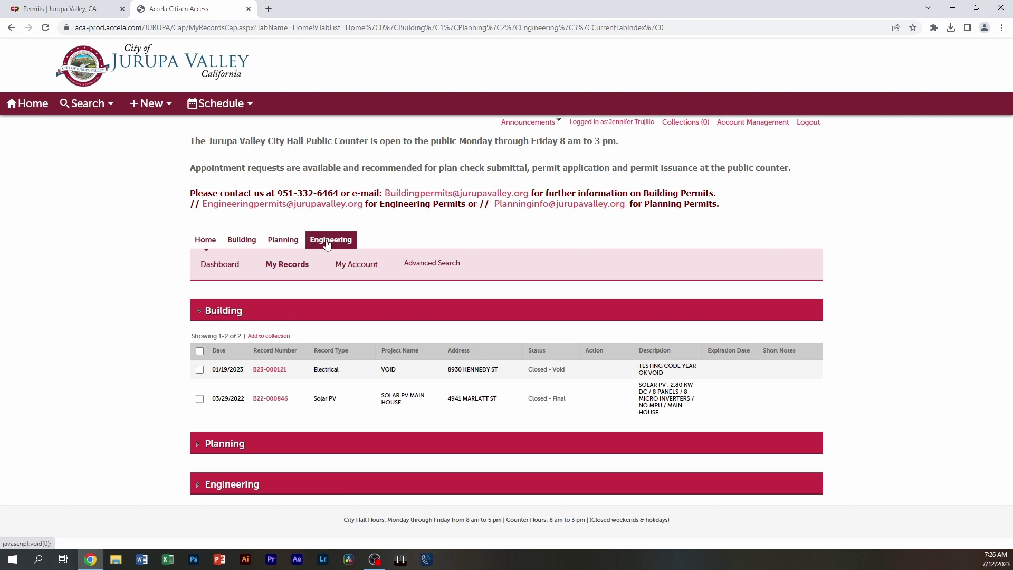
left_click(239, 238)
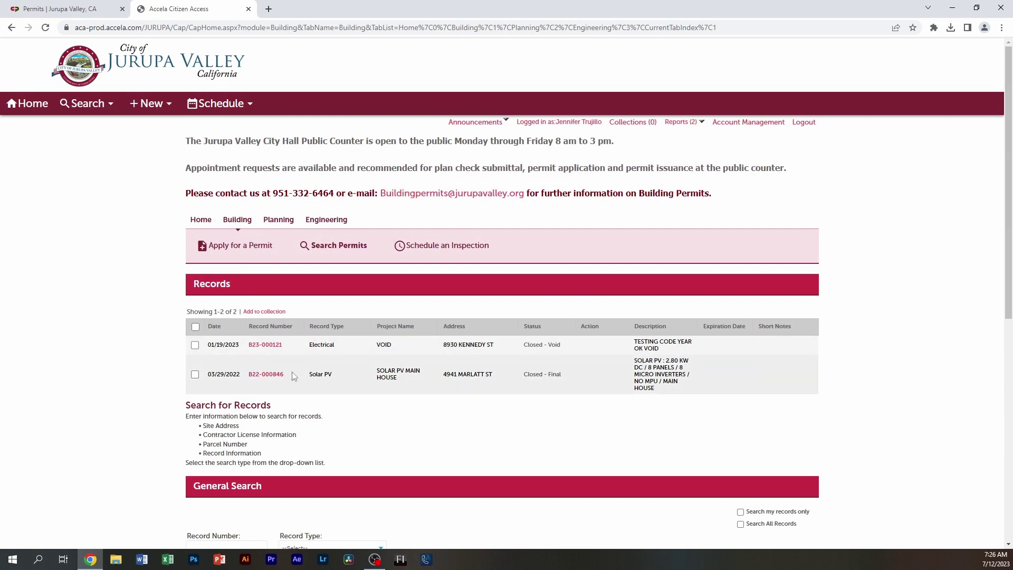
left_click(282, 219)
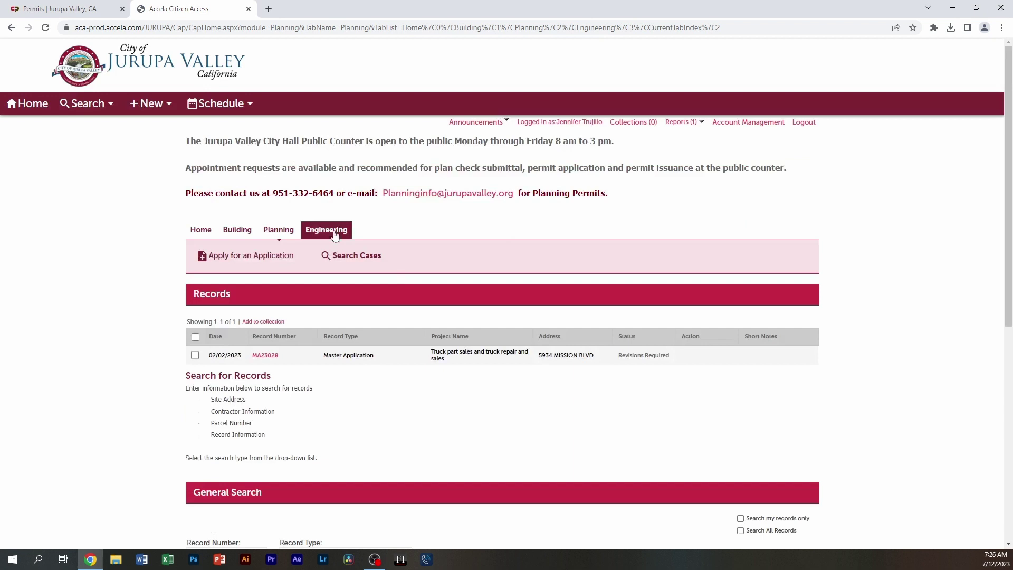
Step: Open record MA23028's Attachments and review both pages of uploaded PDFs
left_click(268, 357)
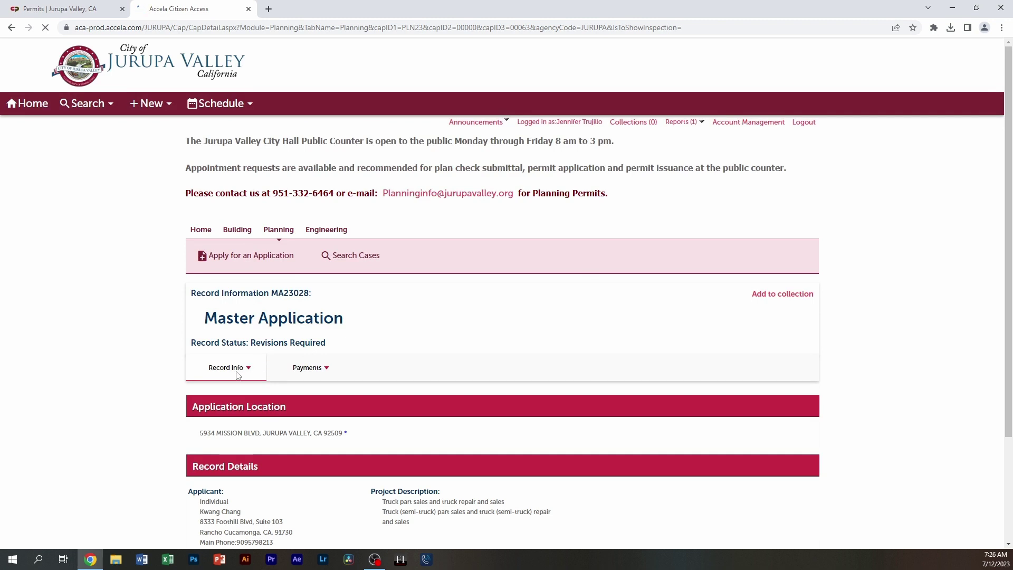
left_click(250, 372)
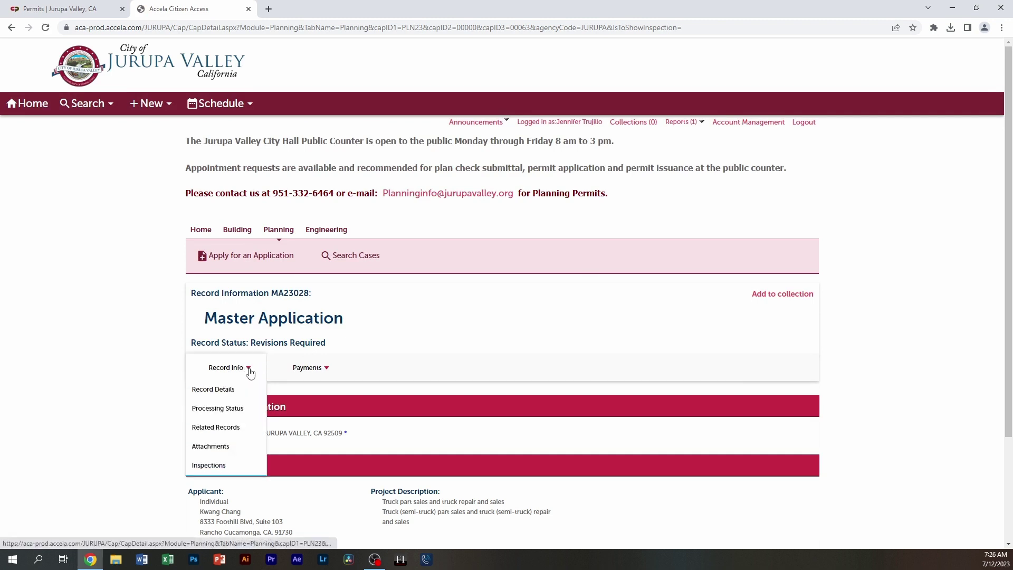
left_click(220, 448)
scroll(338, 405, "down", 4)
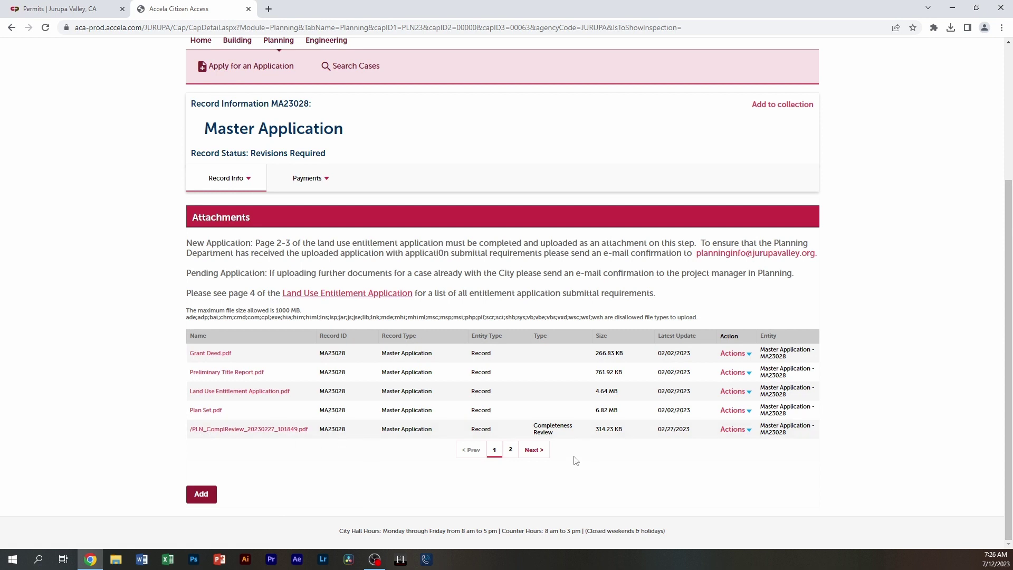
left_click(509, 452)
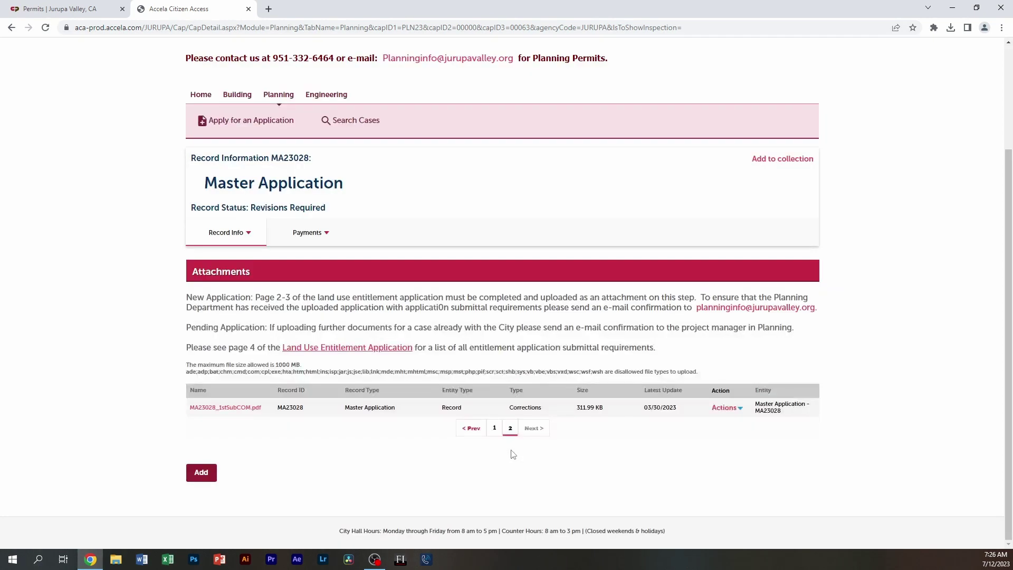
left_click(495, 429)
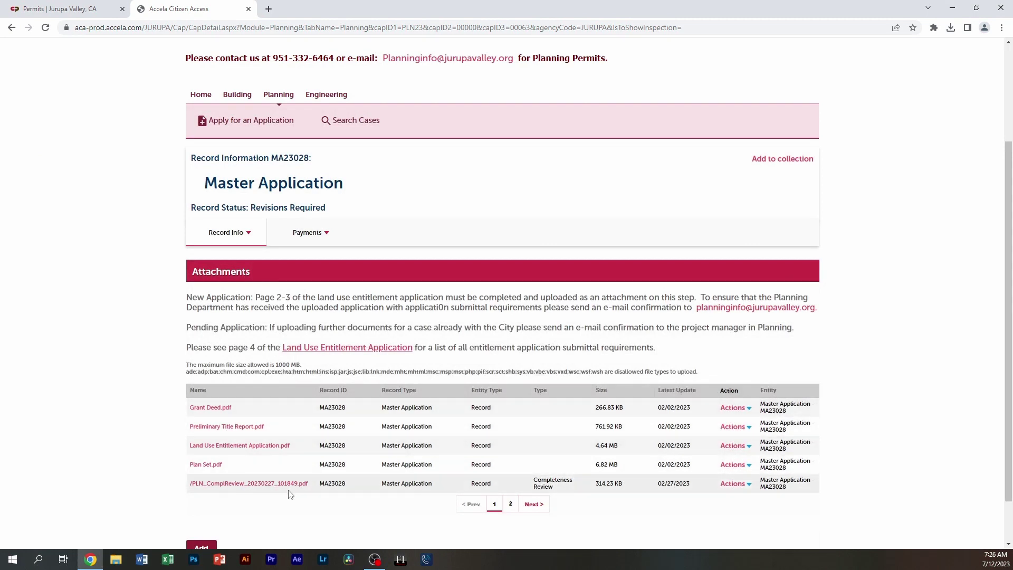
scroll(292, 494, "down", 2)
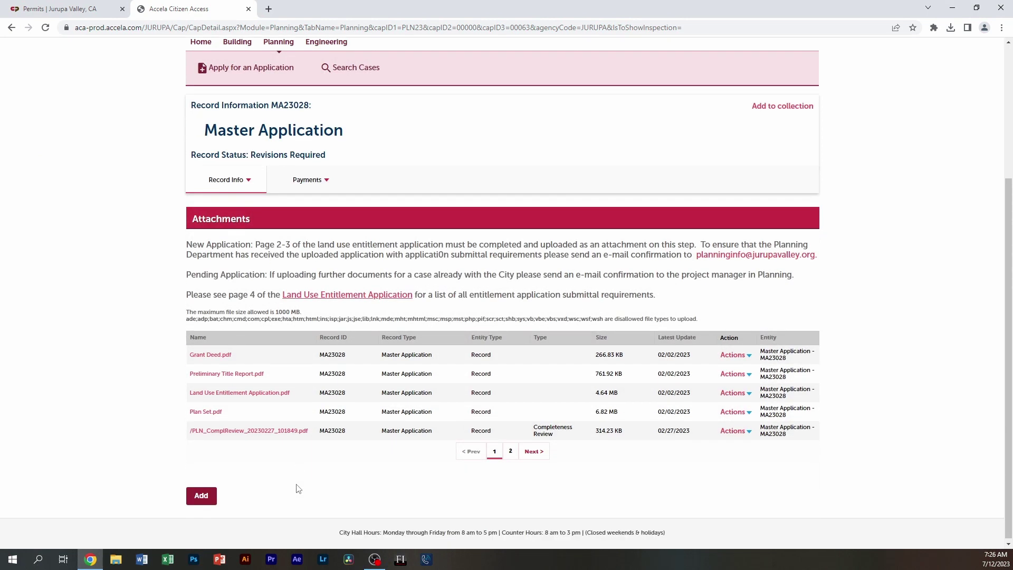
Step: Download Grant Deed.pdf from the MA23028 attachments
left_click(222, 358)
left_click(950, 28)
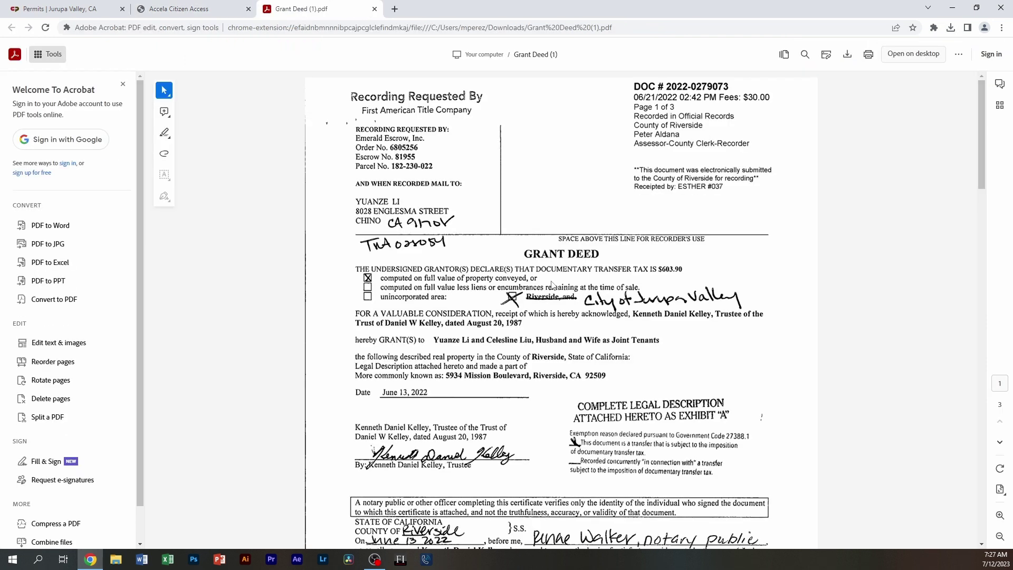
left_click(374, 9)
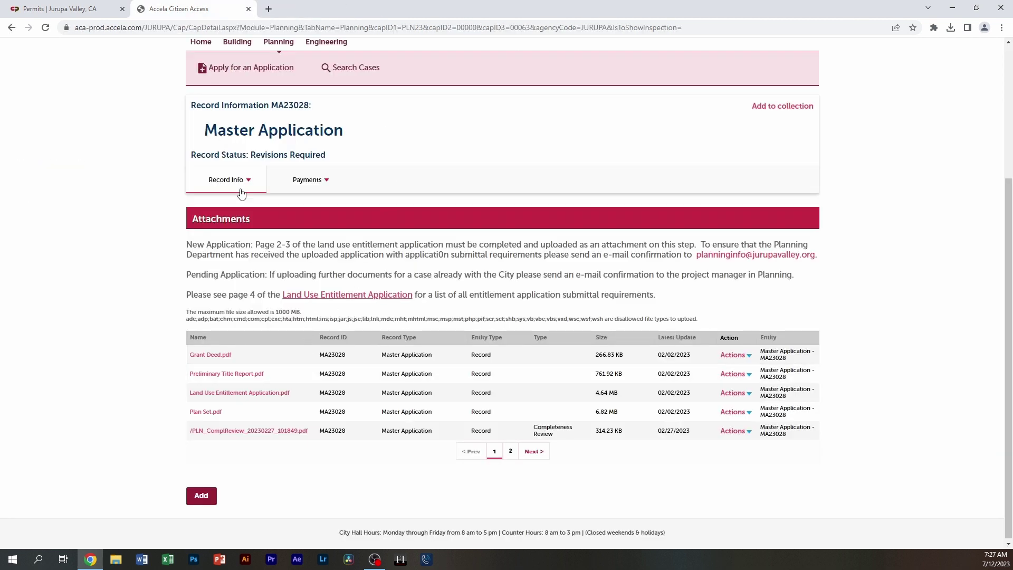
Step: Upload two copies of Cite Plan.pdf as new attachments to MA23028
left_click(201, 496)
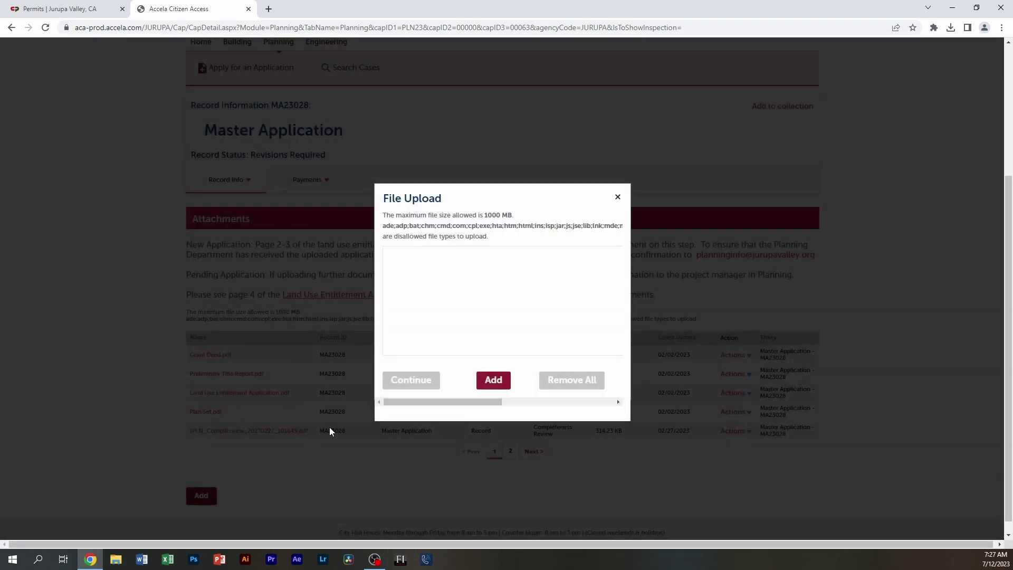
left_click(492, 383)
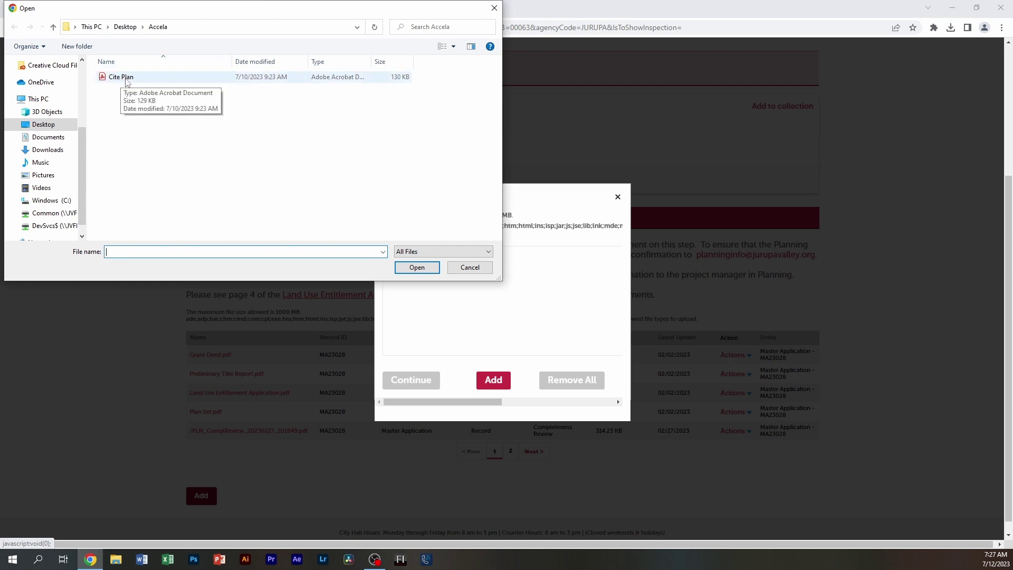
left_click(124, 80)
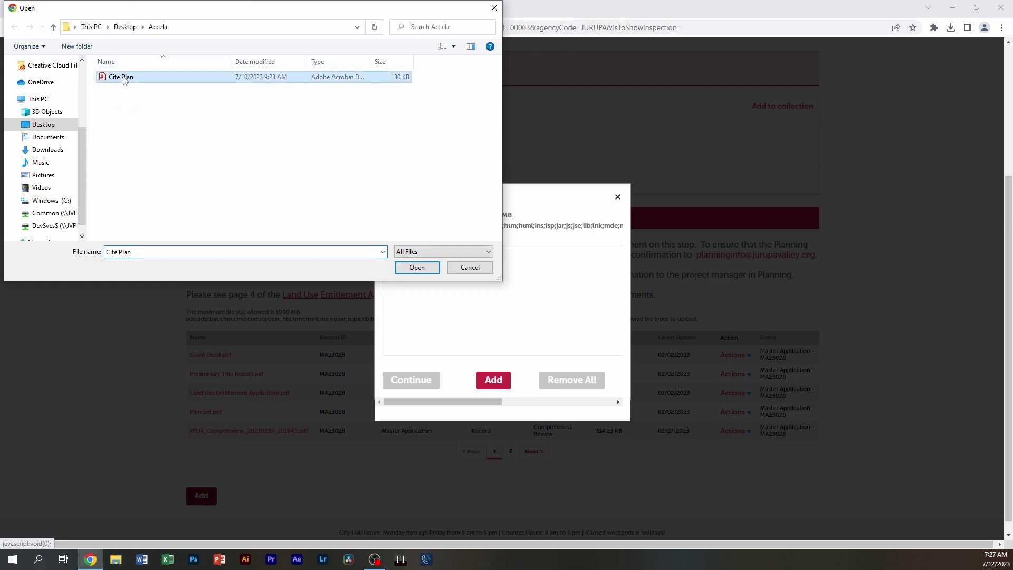
left_click(416, 268)
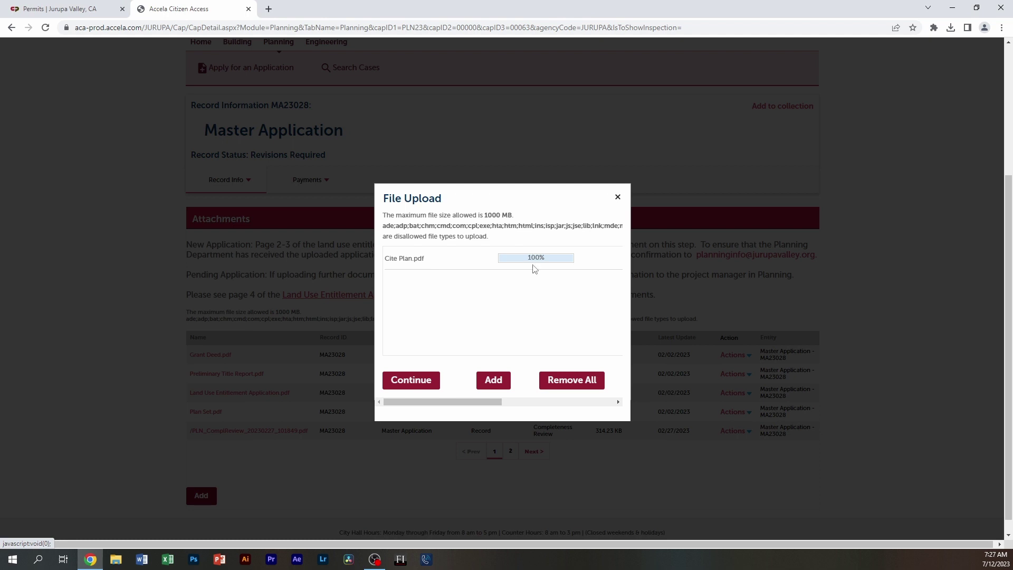
left_click(493, 380)
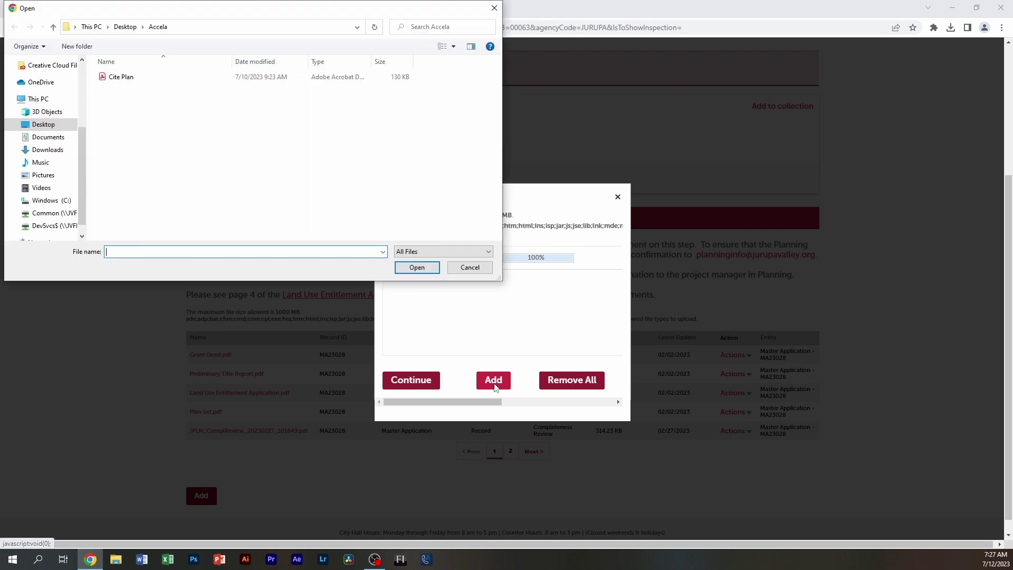
left_click(123, 83)
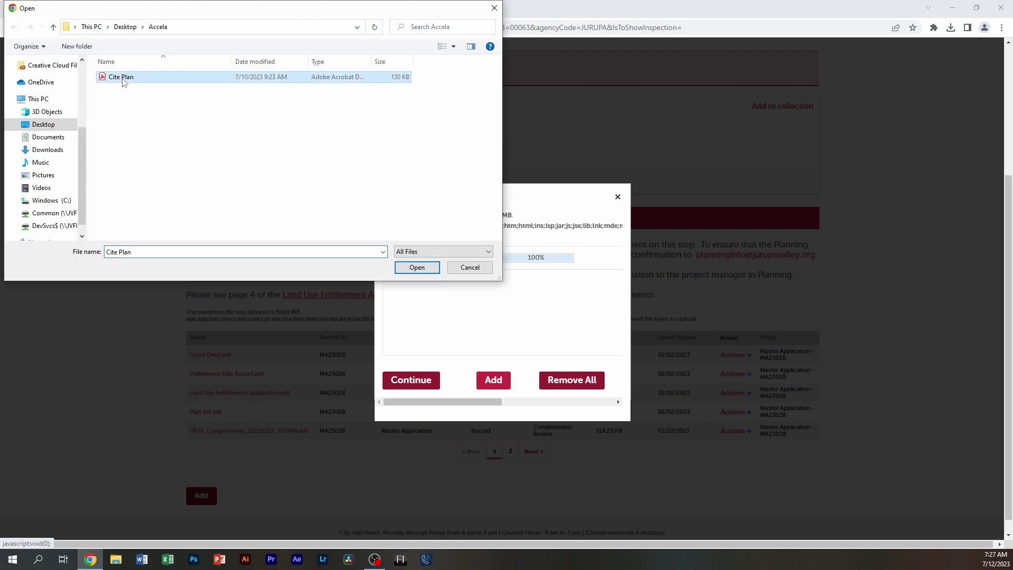
left_click(417, 267)
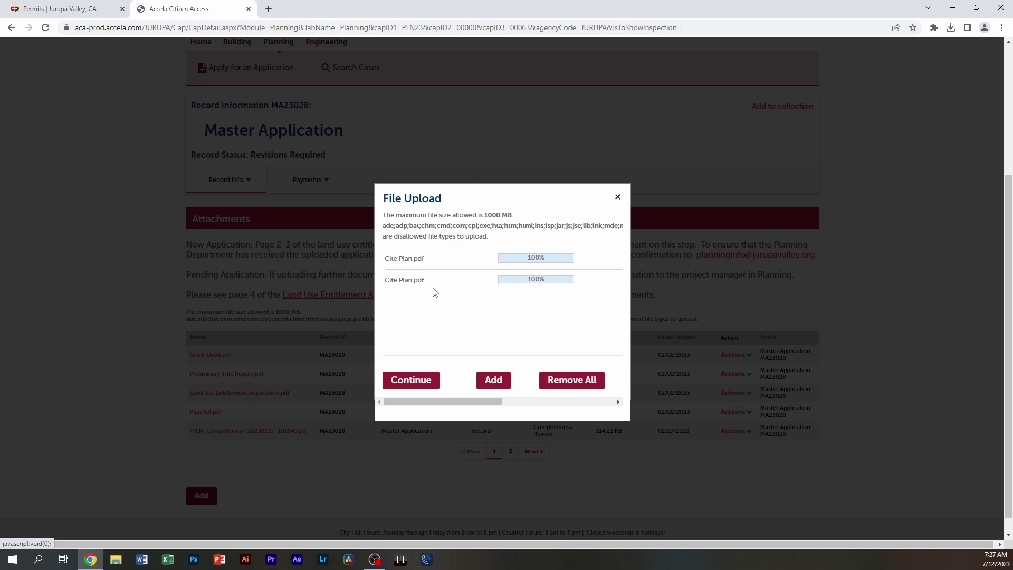
left_click(411, 381)
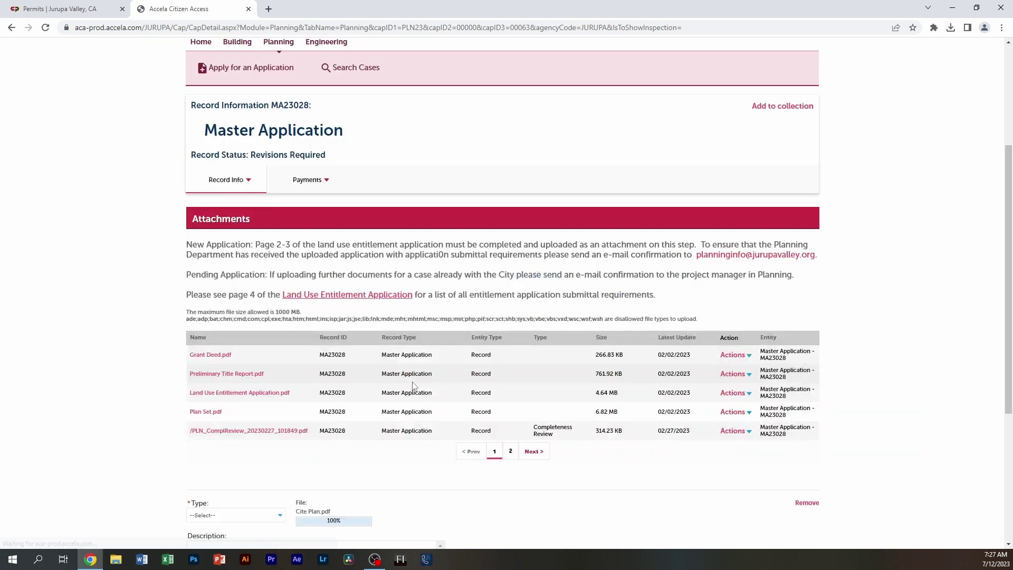
Step: Open the document type list for the first Cite Plan.pdf upload
scroll(414, 386, "down", 5)
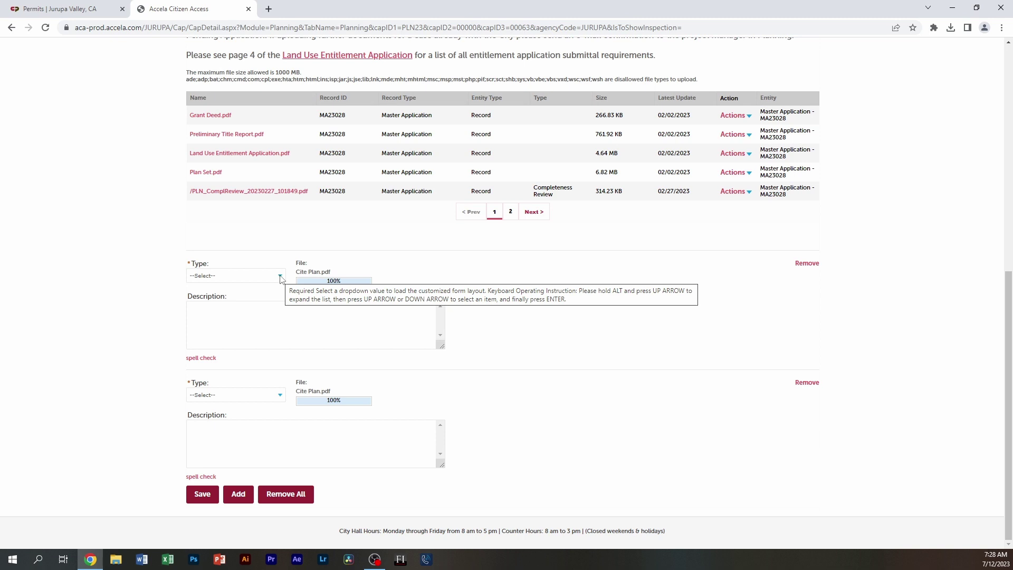
left_click(281, 279)
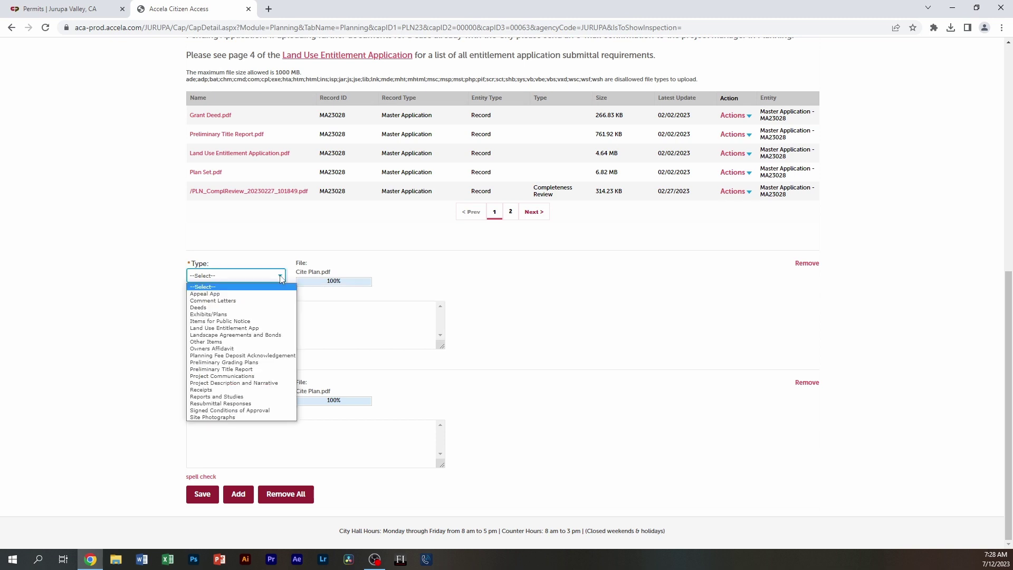
Step: Type the first Cite Plan.pdf as Exhibits/Plans with description PC1 SITE PLAN
left_click(205, 315)
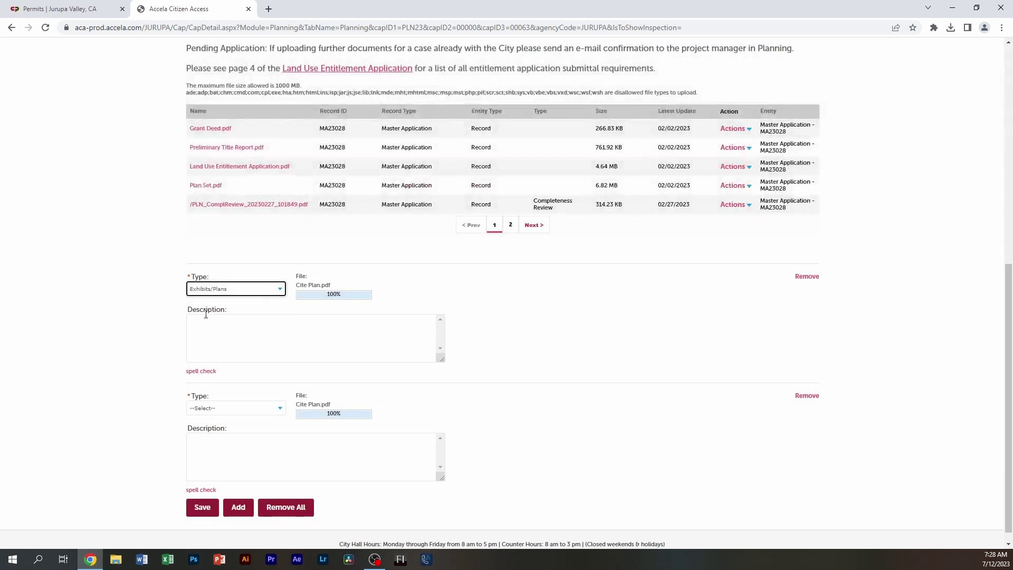
left_click(214, 328)
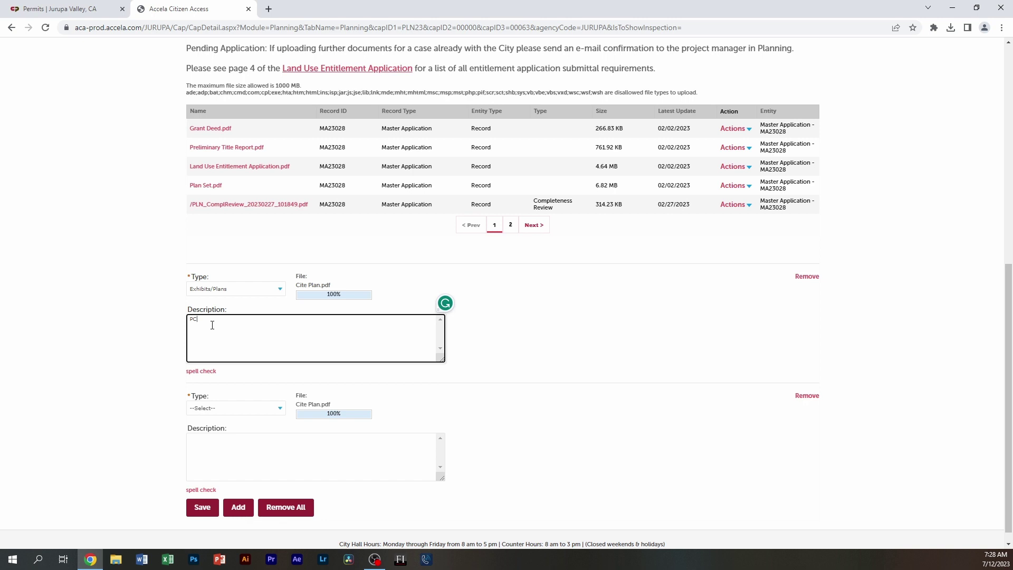
type("SITE PLAN")
Step: Type the second Cite Plan.pdf as Resubmittal Responses with description PC1 RESPONSE
left_click(282, 411)
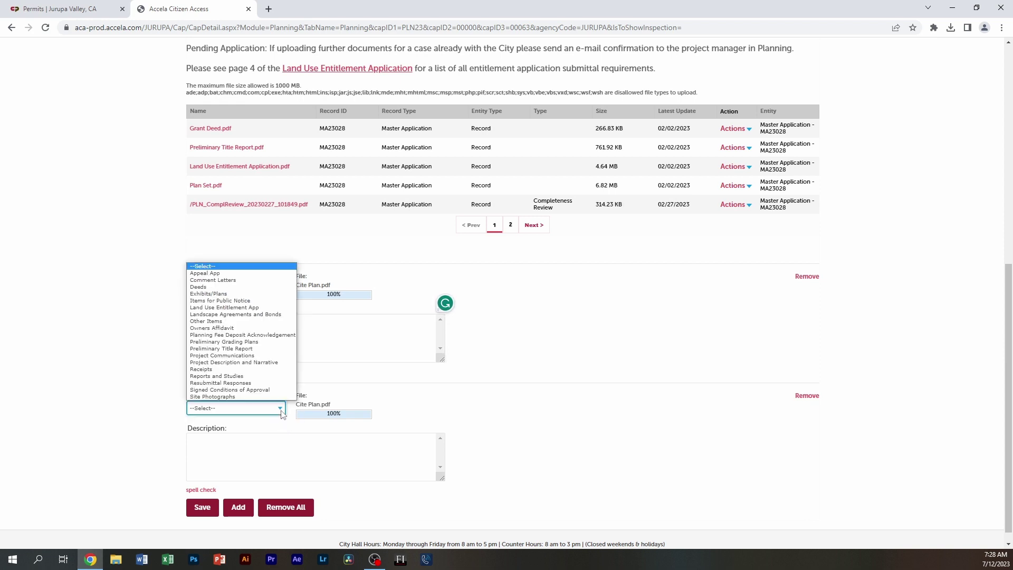
left_click(221, 383)
left_click(226, 433)
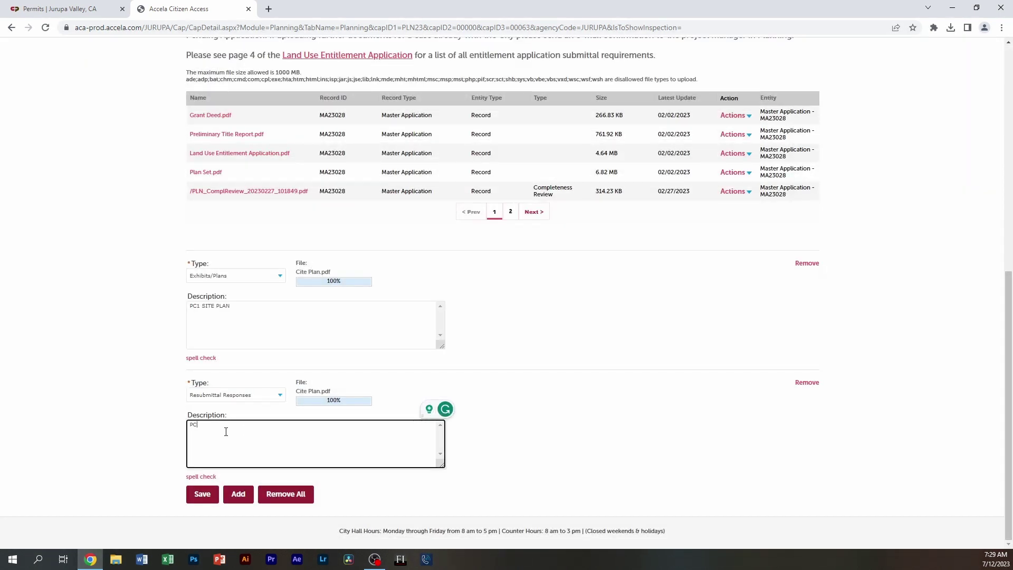
type("PC1 RESPONSE")
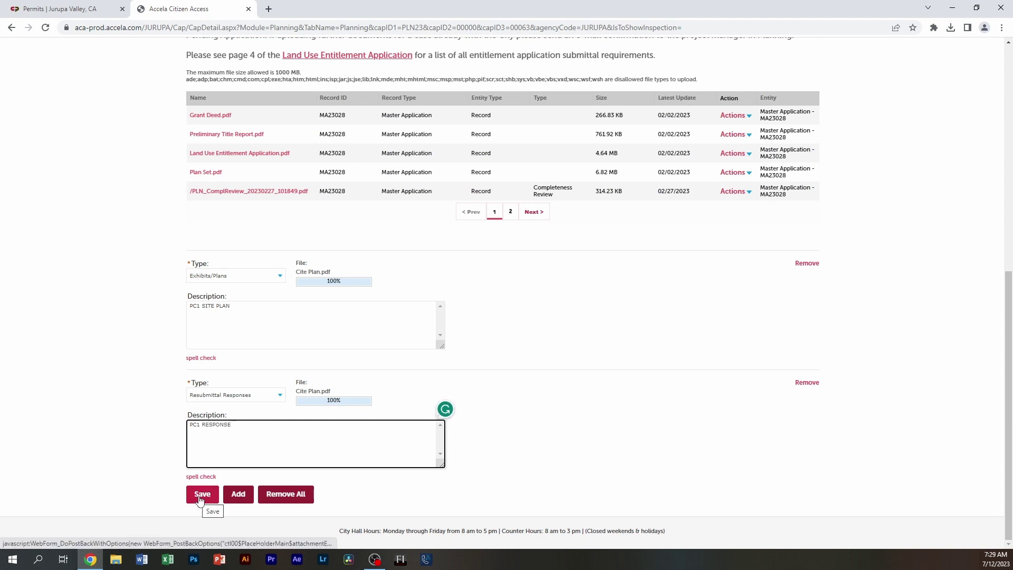
Step: Save the two described Cite Plan.pdf attachments to MA23028
left_click(199, 499)
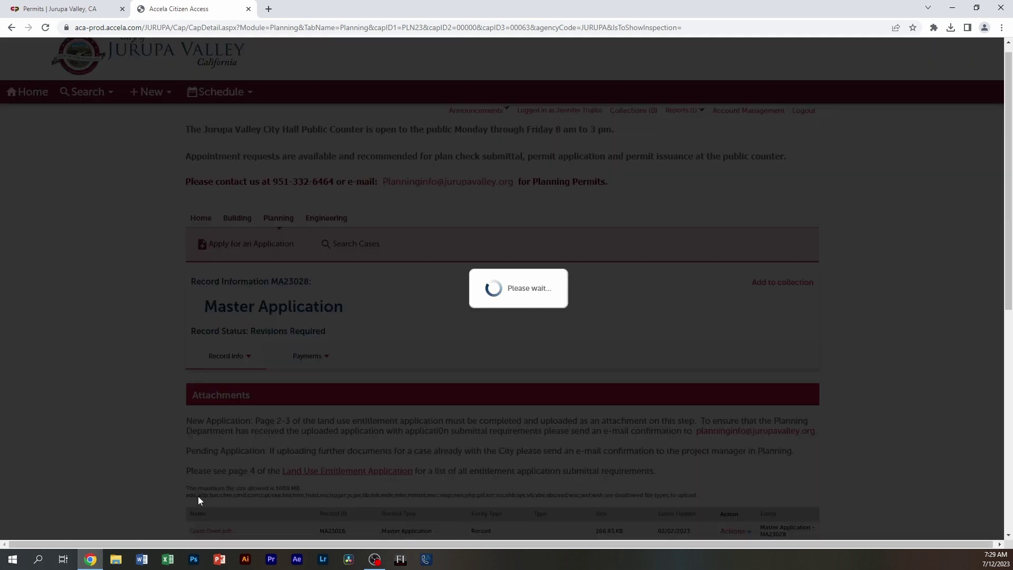